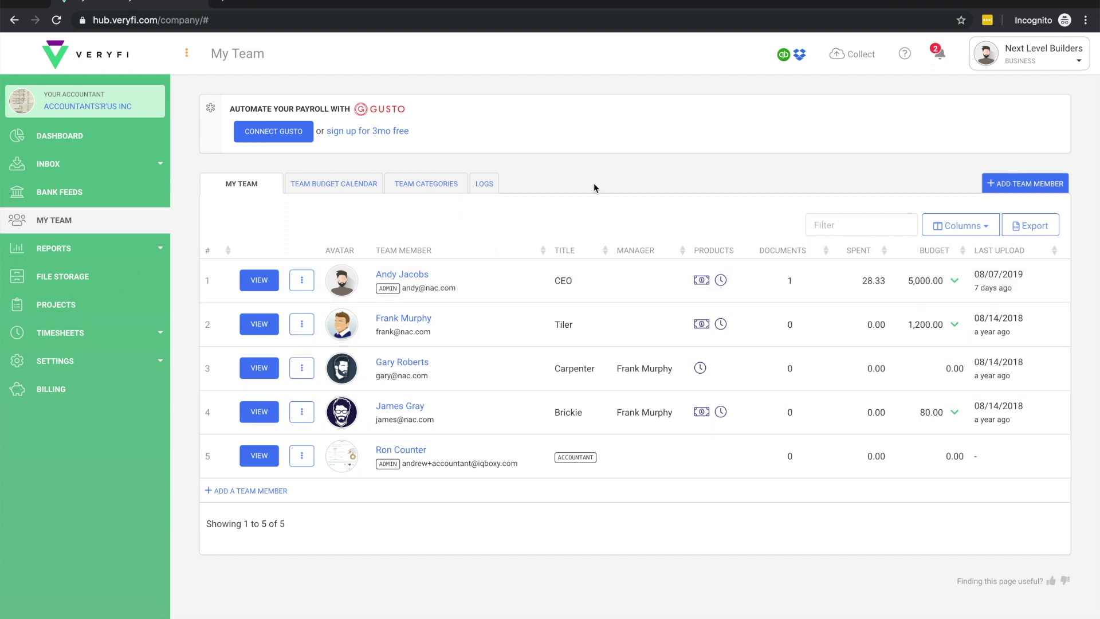
Start a new team member, toggling Is Company Admin on and back off
left_click(1024, 184)
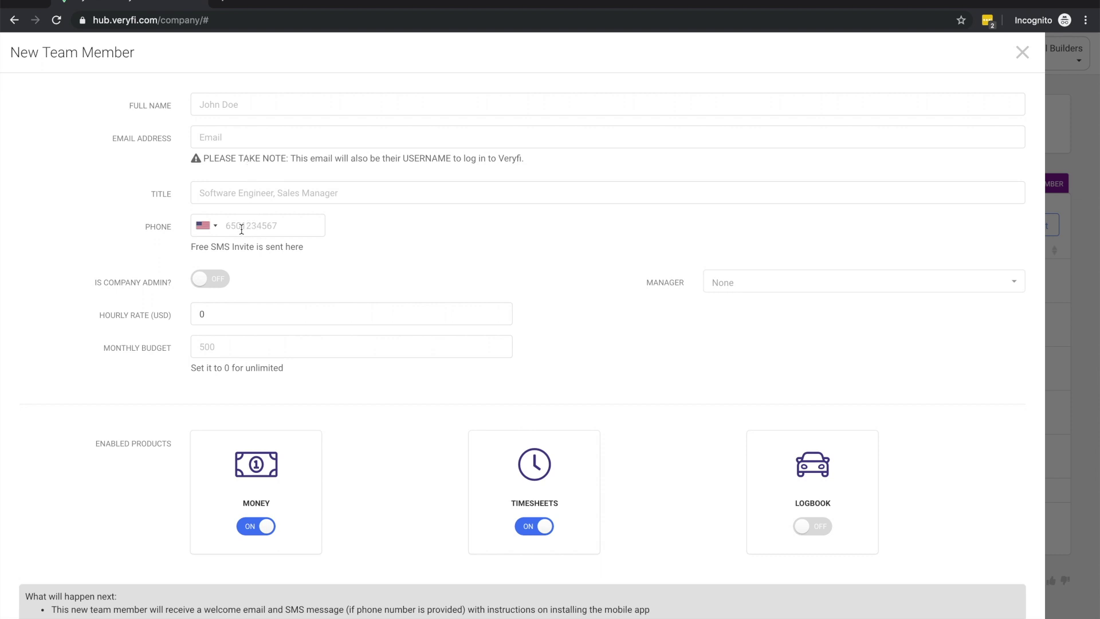
left_click(218, 280)
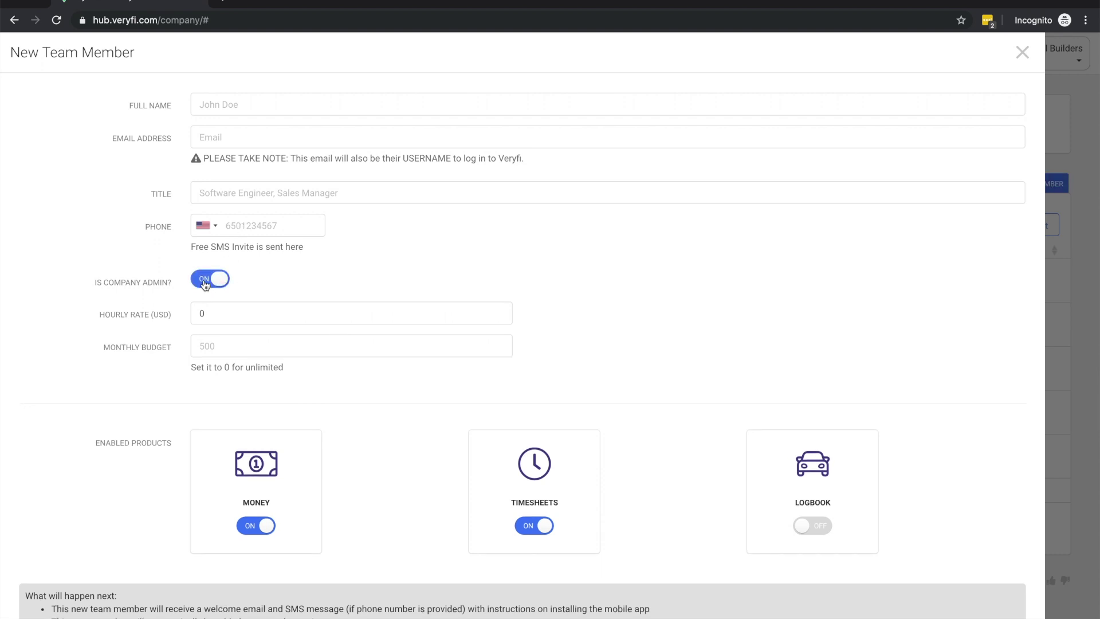
left_click(204, 283)
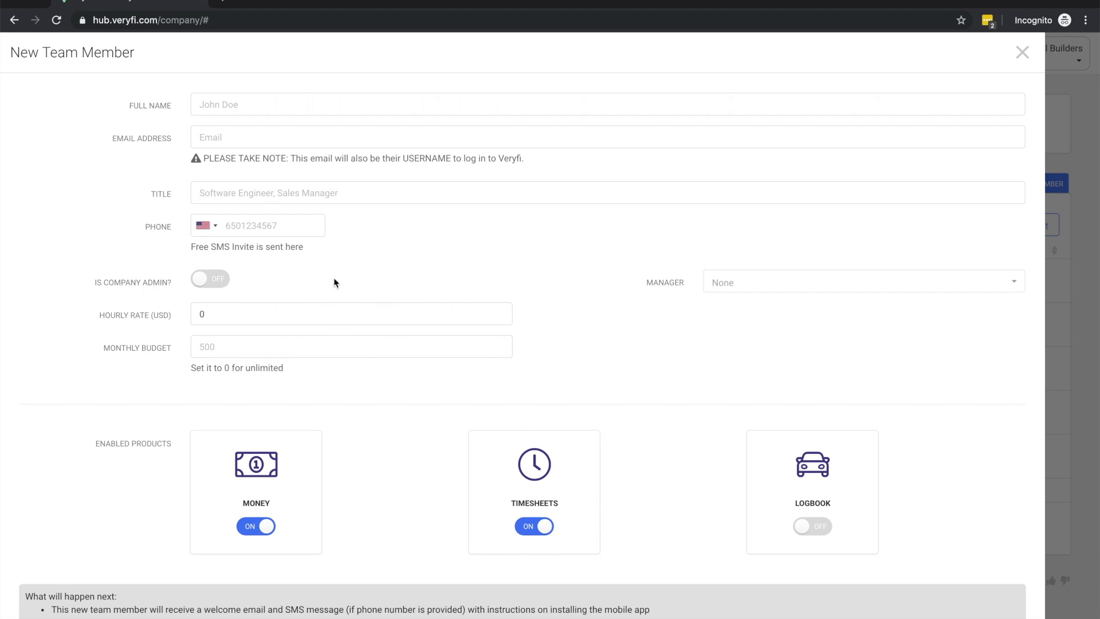
left_click(737, 285)
Pick a manager from the team list, then change it to a different member
scroll(789, 323, "down", 1)
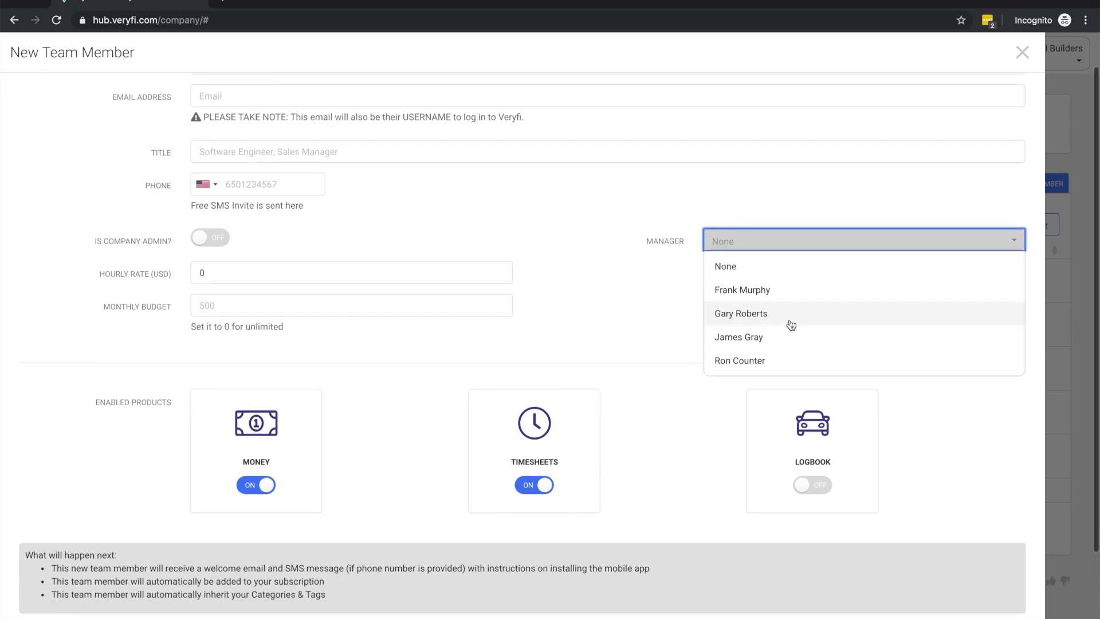
left_click(768, 293)
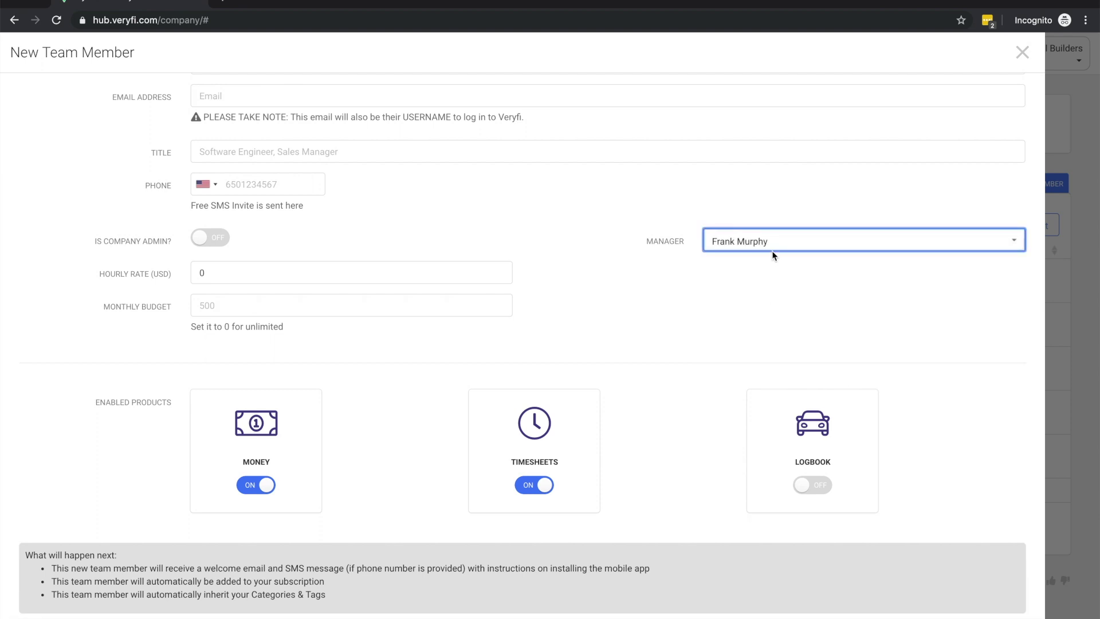
left_click(772, 250)
left_click(776, 312)
left_click(752, 307)
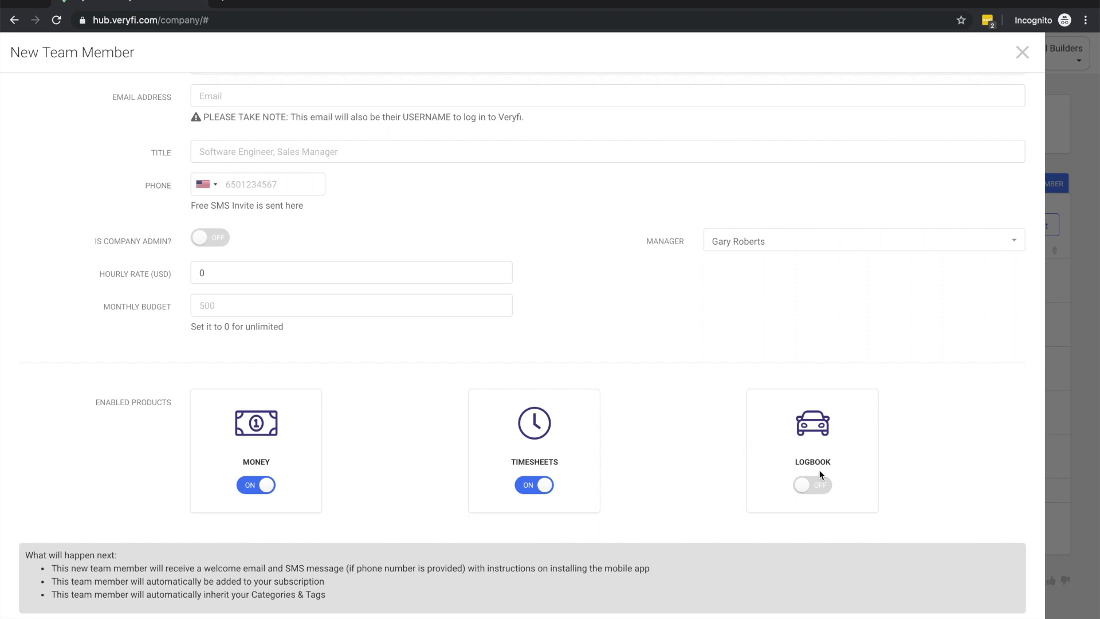
left_click(808, 488)
left_click(808, 487)
left_click(252, 489)
left_click(263, 491)
left_click(519, 487)
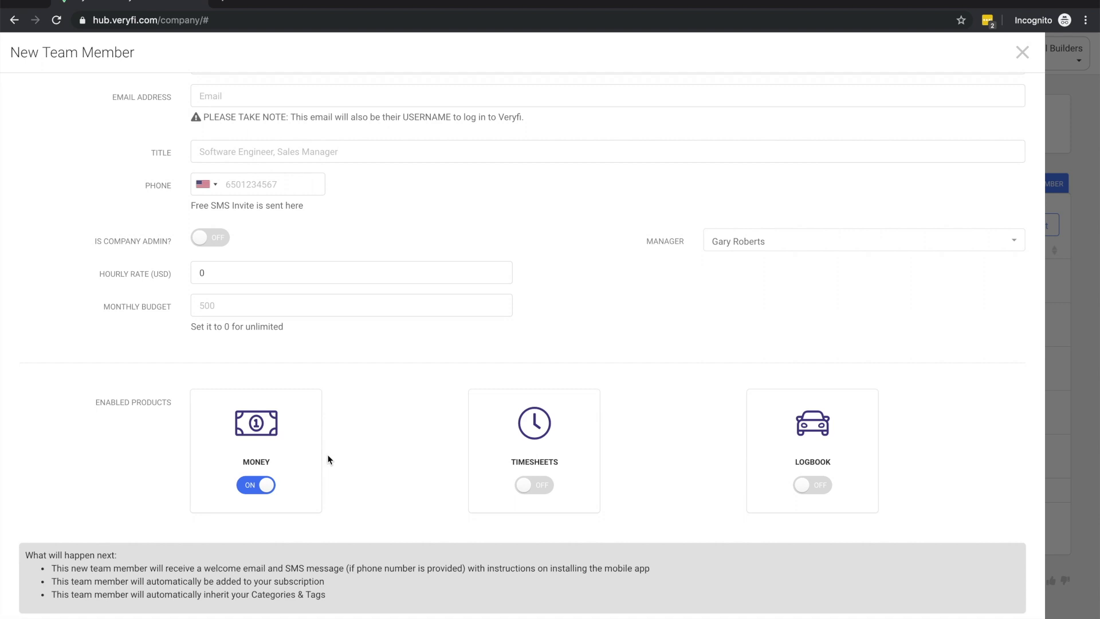
left_click(541, 487)
left_click(1063, 410)
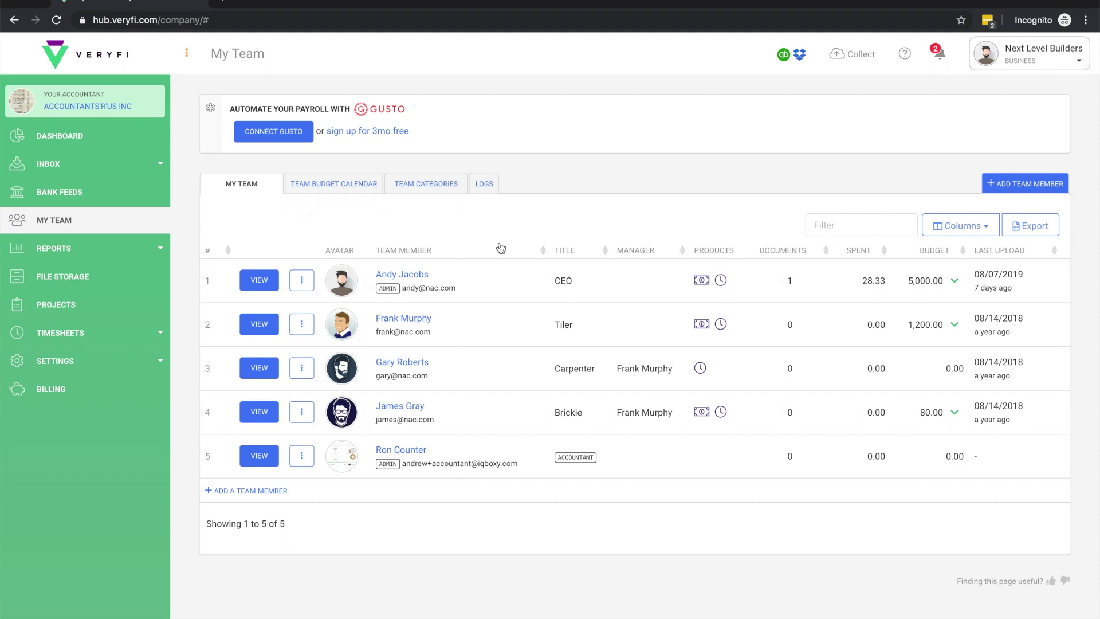
In the Team Budget Calendar, set the third member's May 2019 budget to 1200
left_click(338, 187)
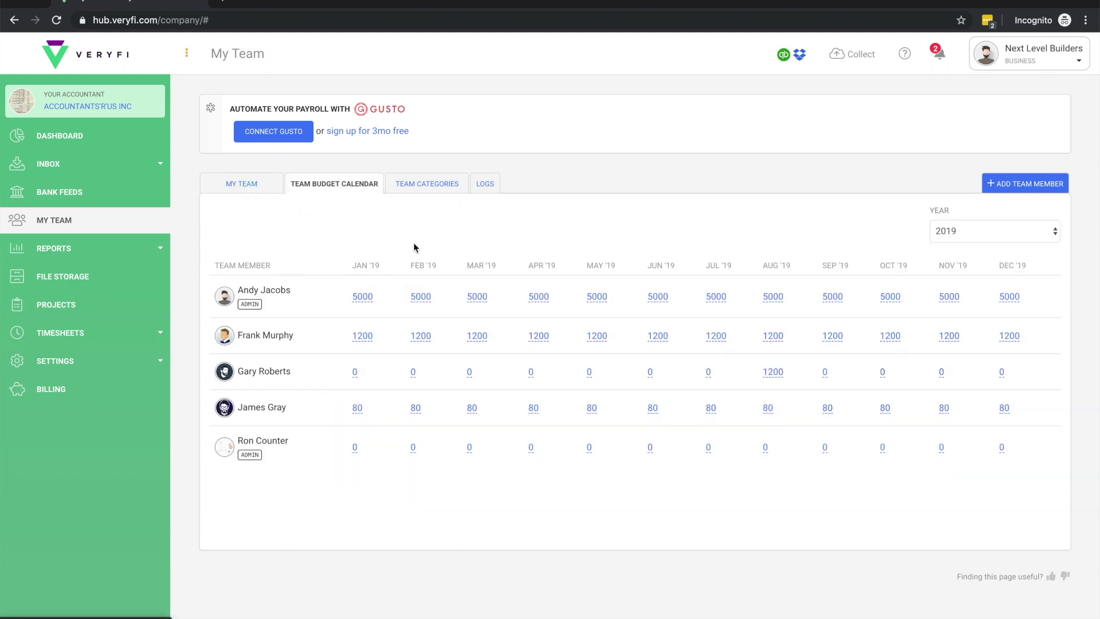
left_click(589, 372)
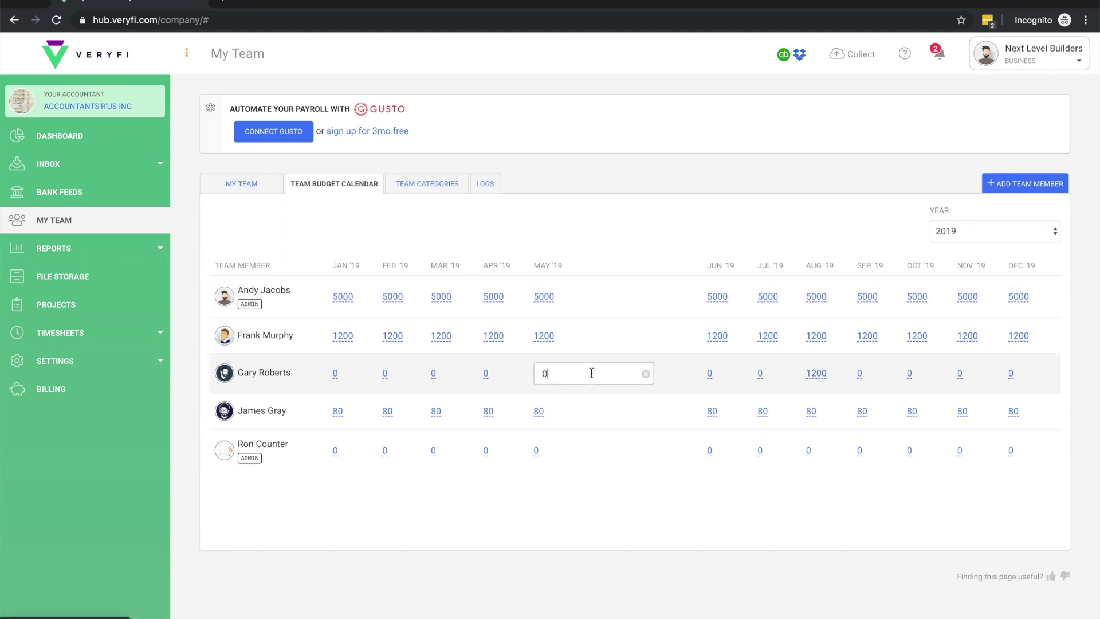
type("1200")
key("Return")
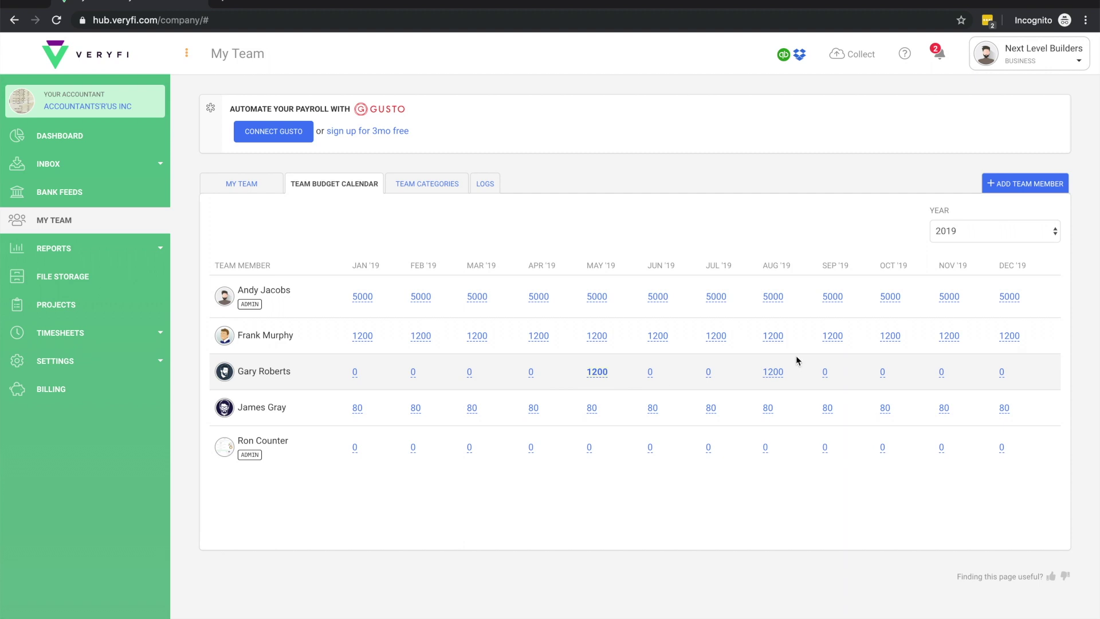
Switch the calendar to 2020 and set the third member's June budget to 900
left_click(963, 232)
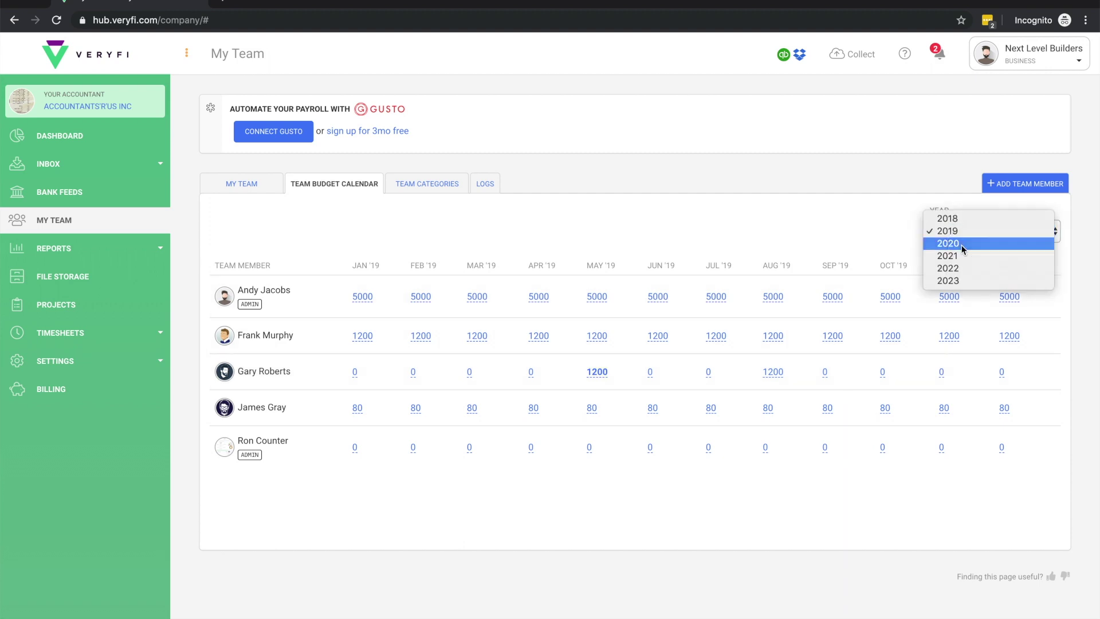
left_click(963, 244)
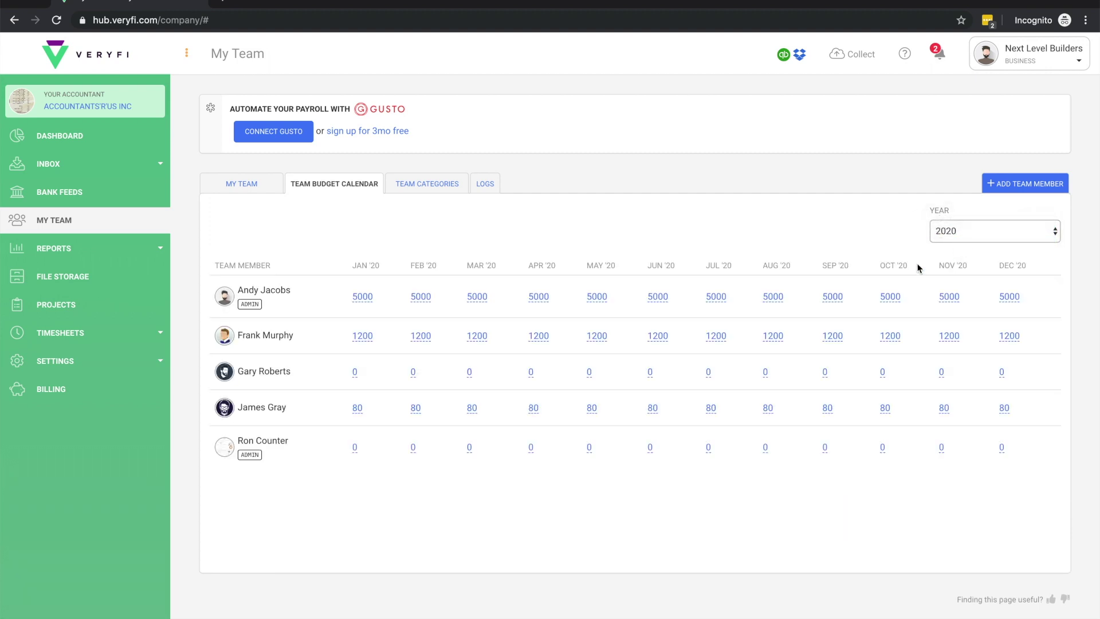
left_click(650, 373)
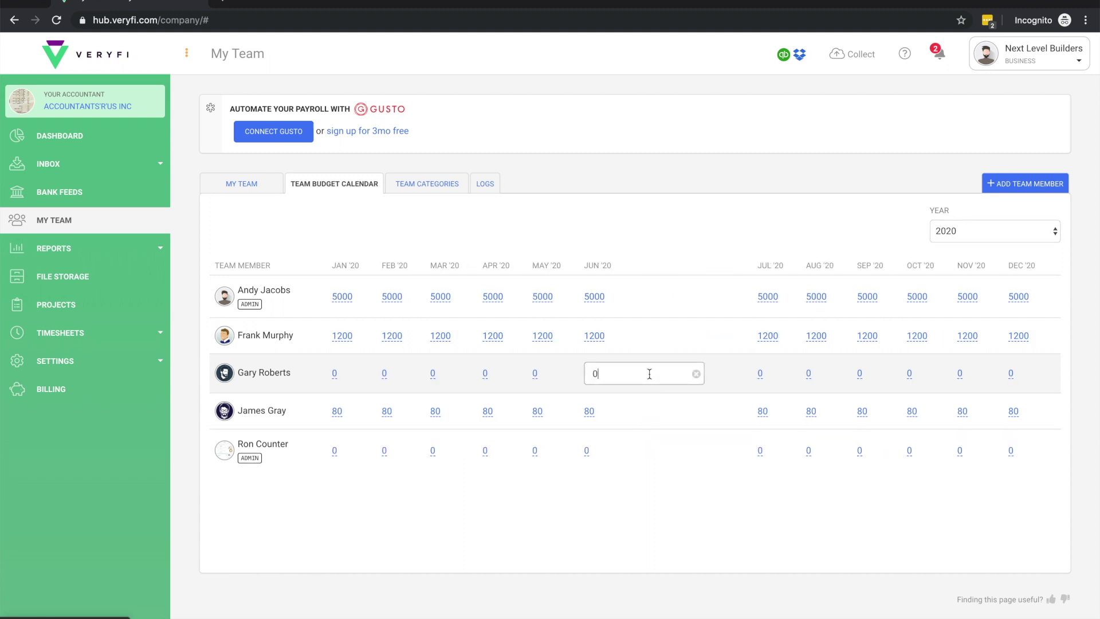
key("BackSpace")
type("900")
key("Return")
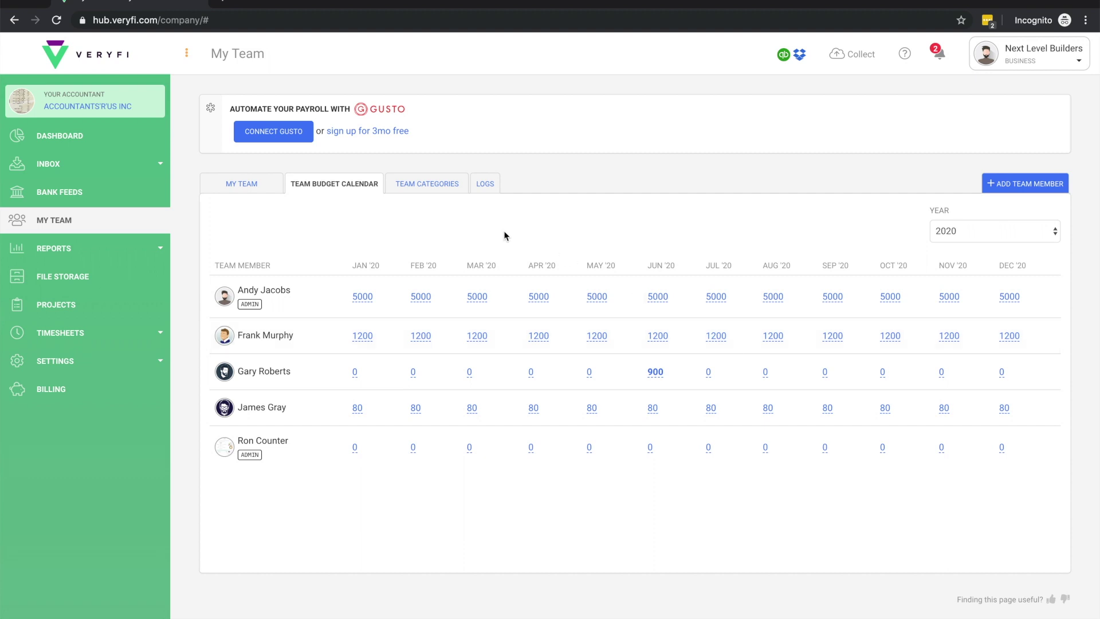
left_click(433, 186)
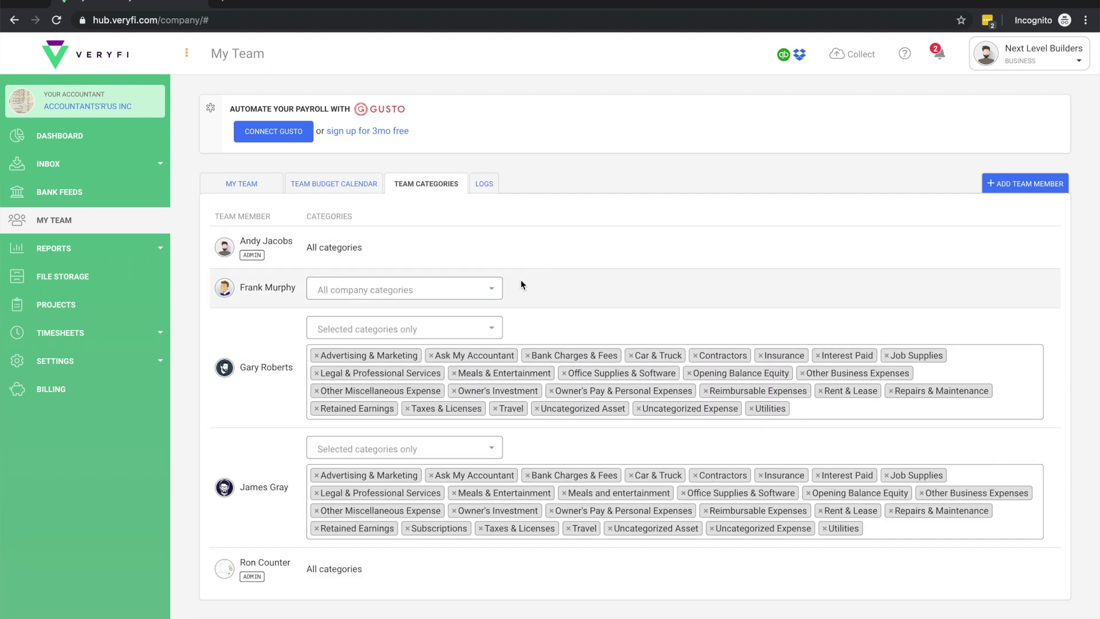
Limit the second member to selected categories, removing Advertising & Marketing, Ask My Accountant, Bank Charges & Fees, Car & Truck
left_click(472, 292)
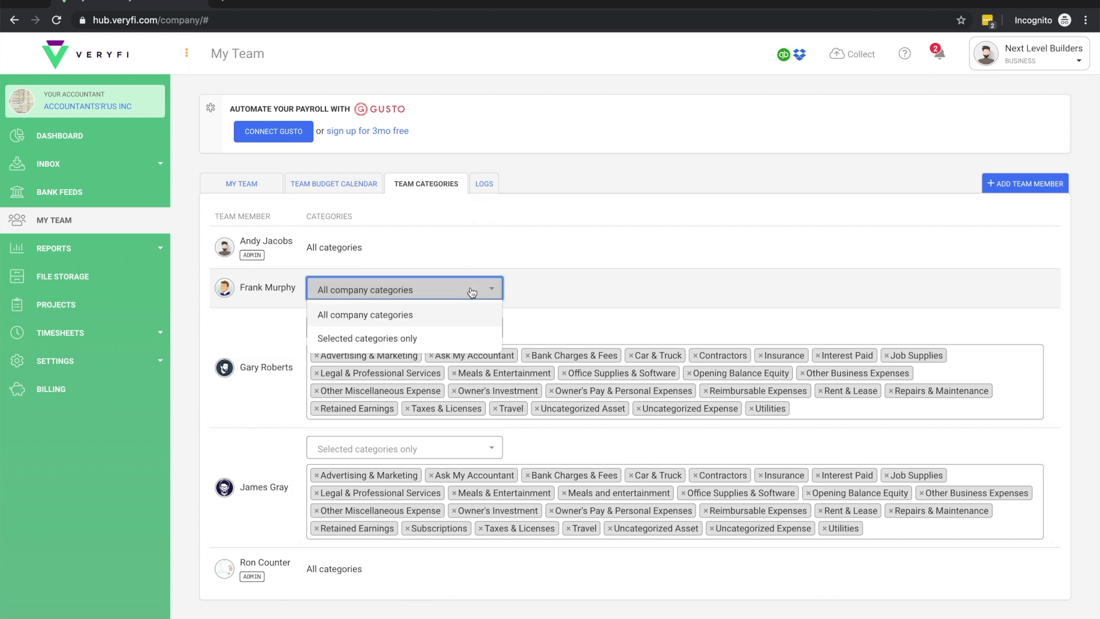
left_click(430, 334)
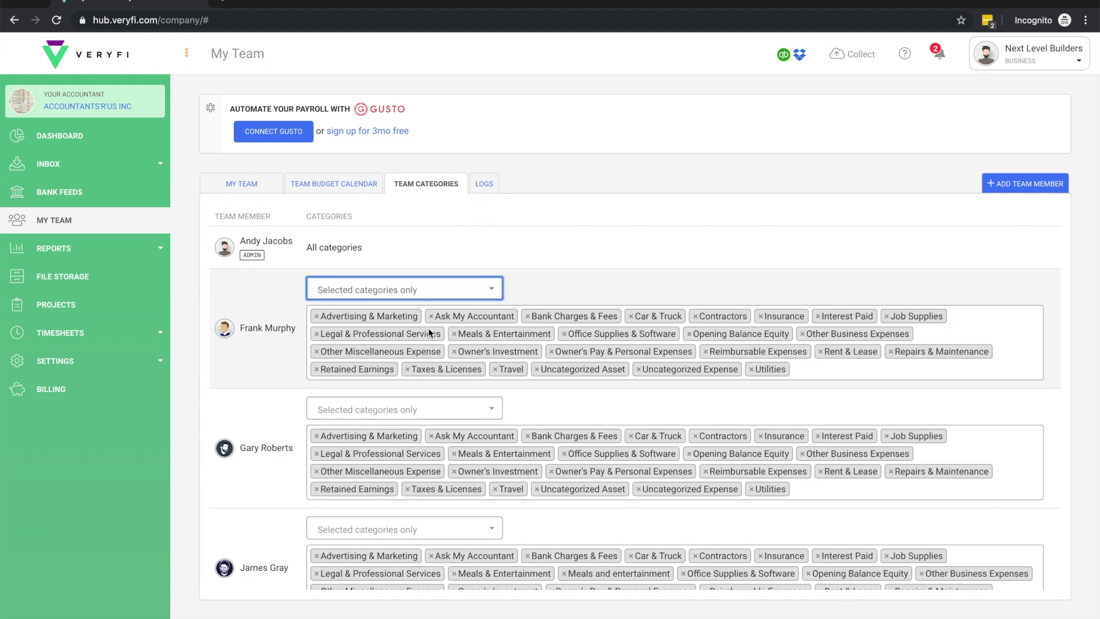
left_click(317, 316)
left_click(316, 316)
left_click(316, 316)
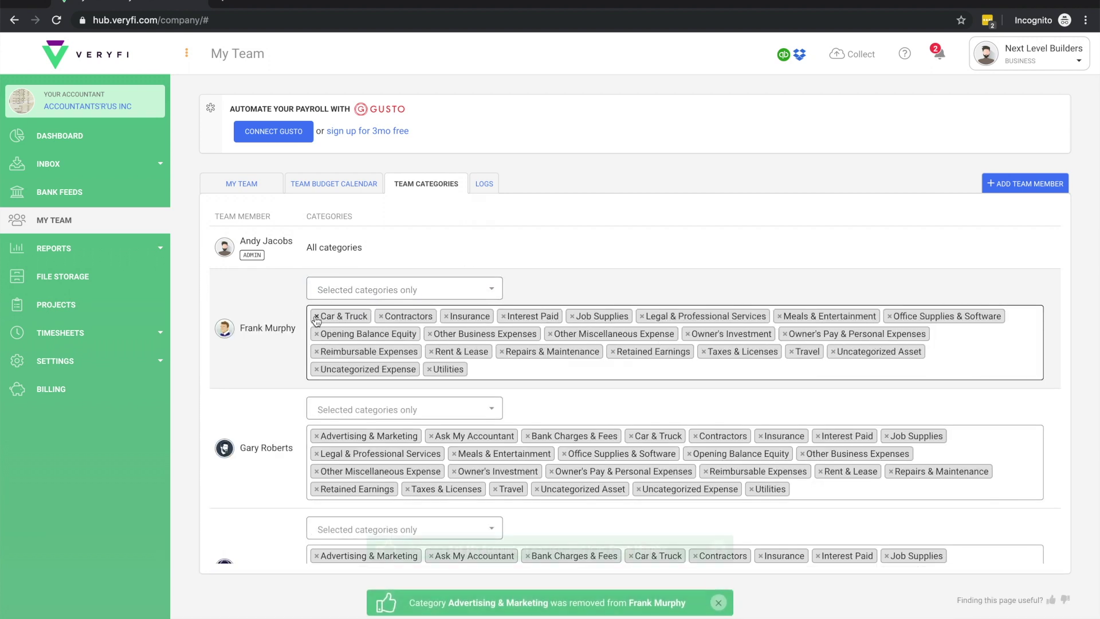
left_click(316, 317)
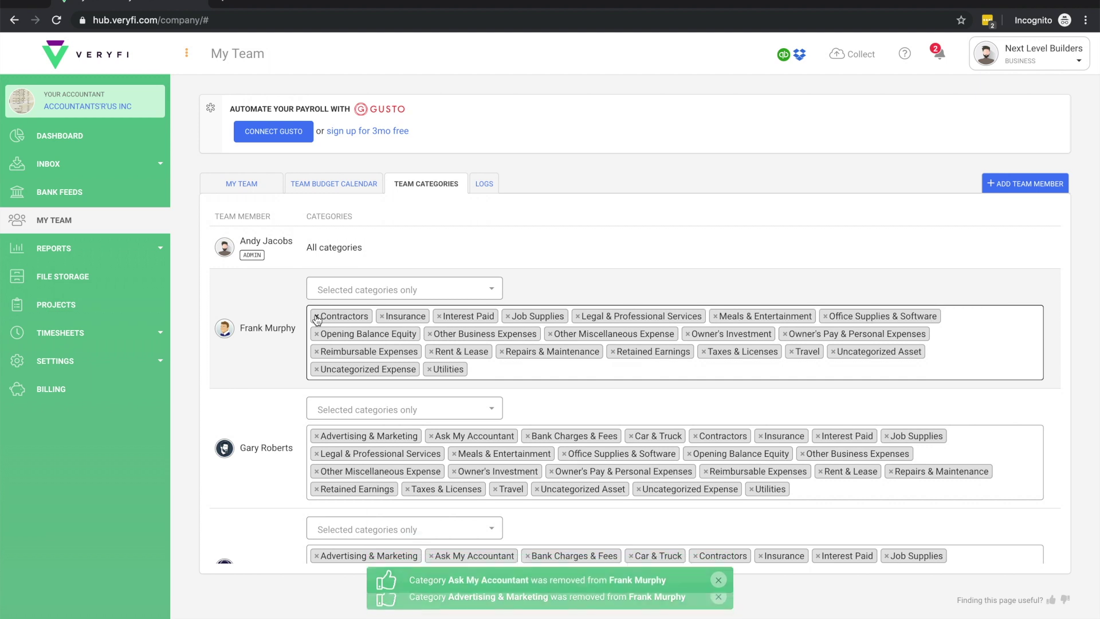
Add Bank Charges & Fees and Ask My Accountant to the tiler's categories, then return to My Team
left_click(503, 369)
left_click(402, 432)
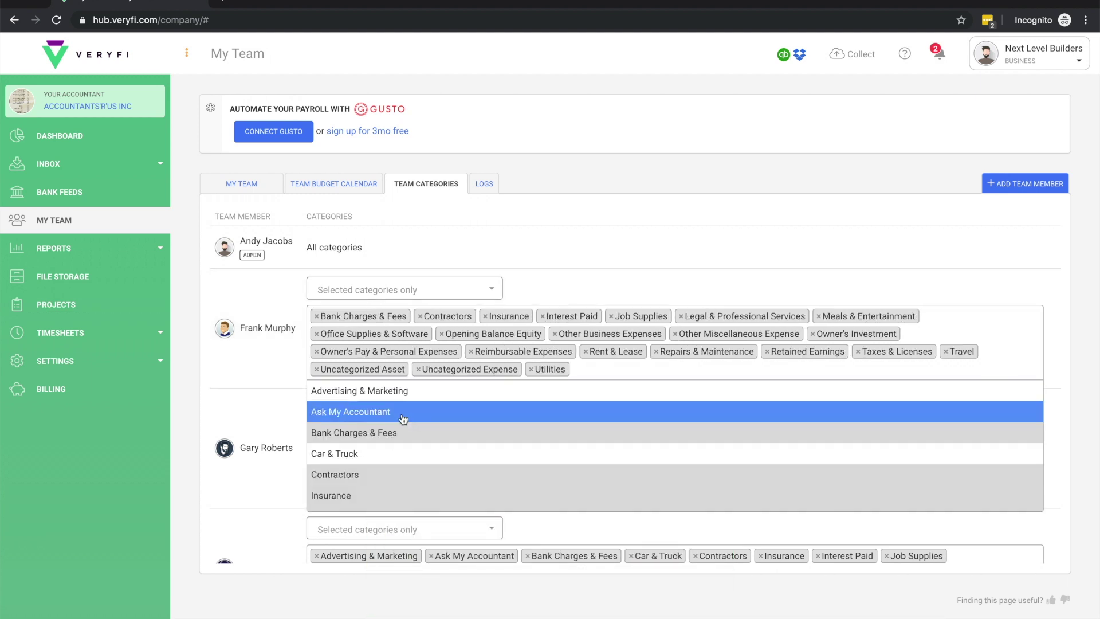
left_click(404, 418)
left_click(255, 309)
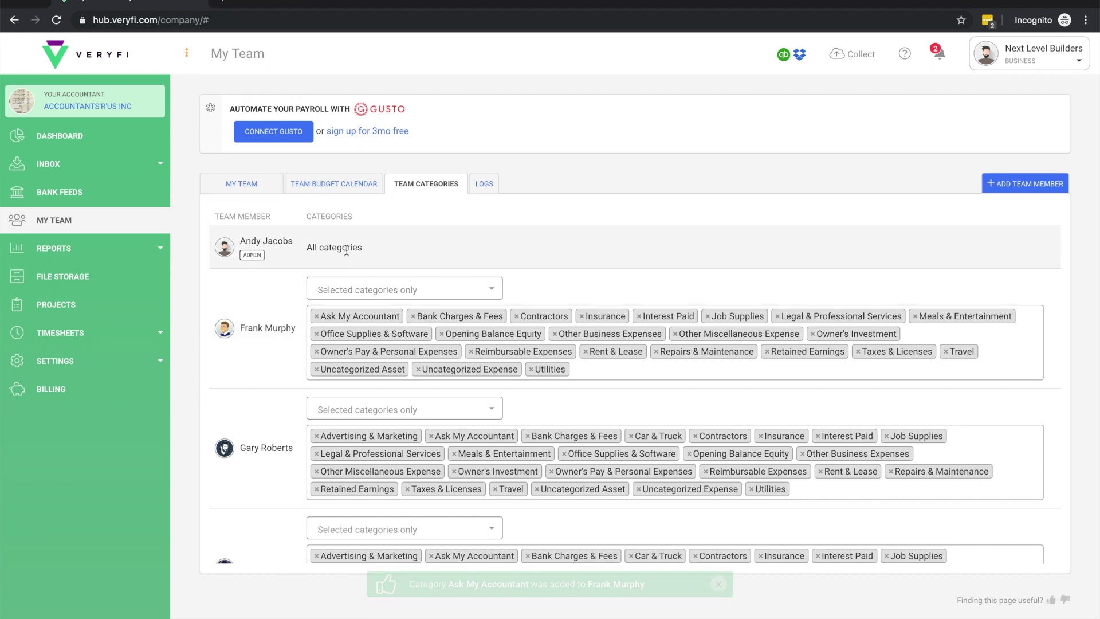
left_click(253, 186)
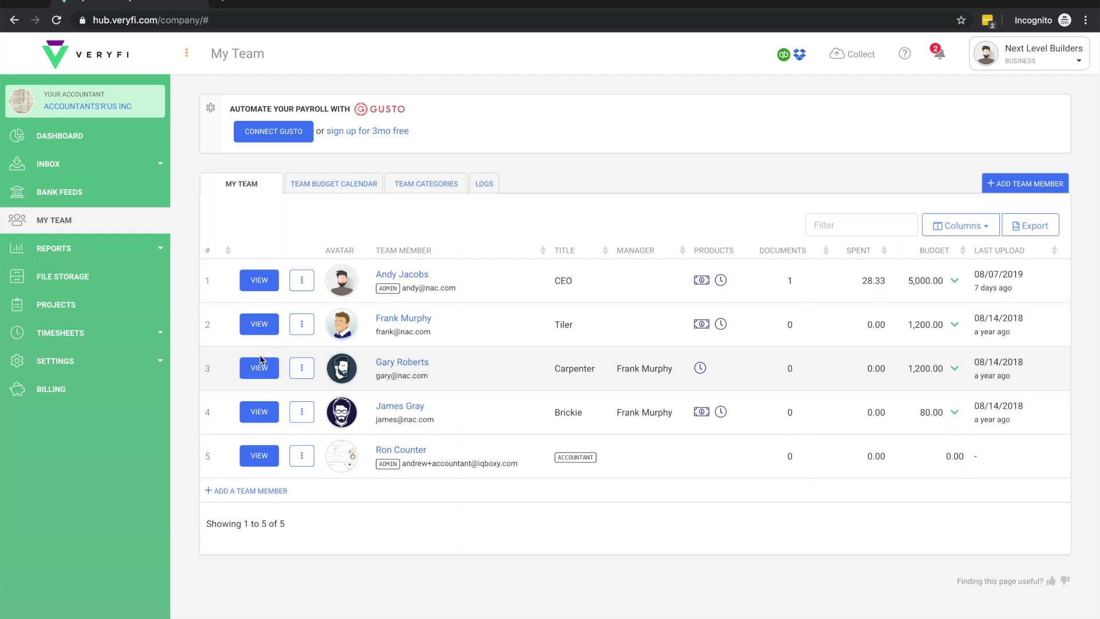
left_click(302, 367)
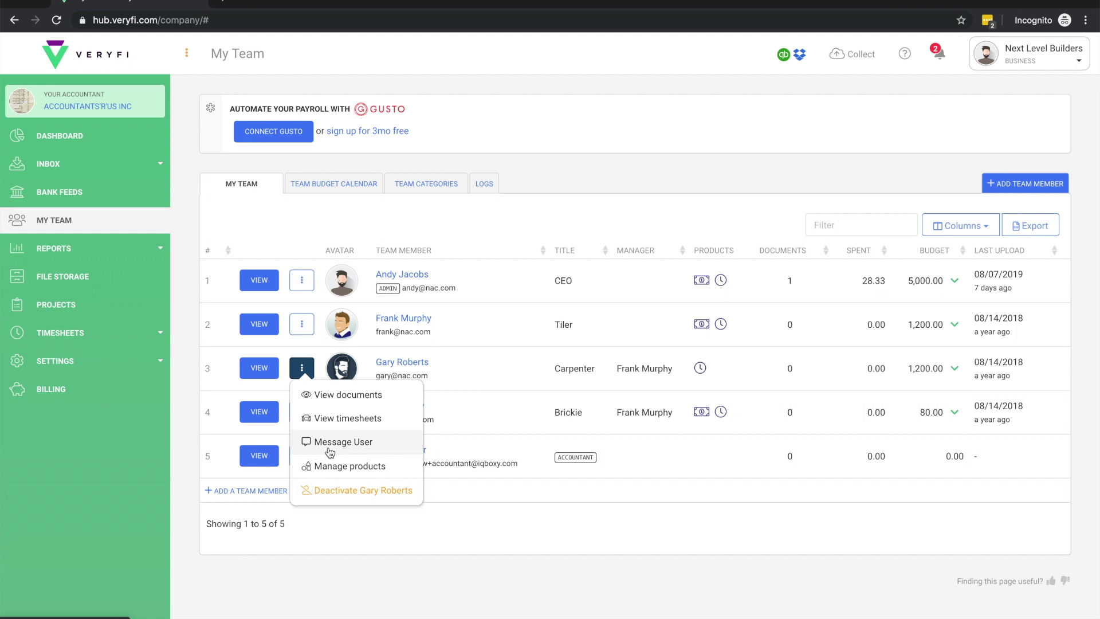
left_click(370, 476)
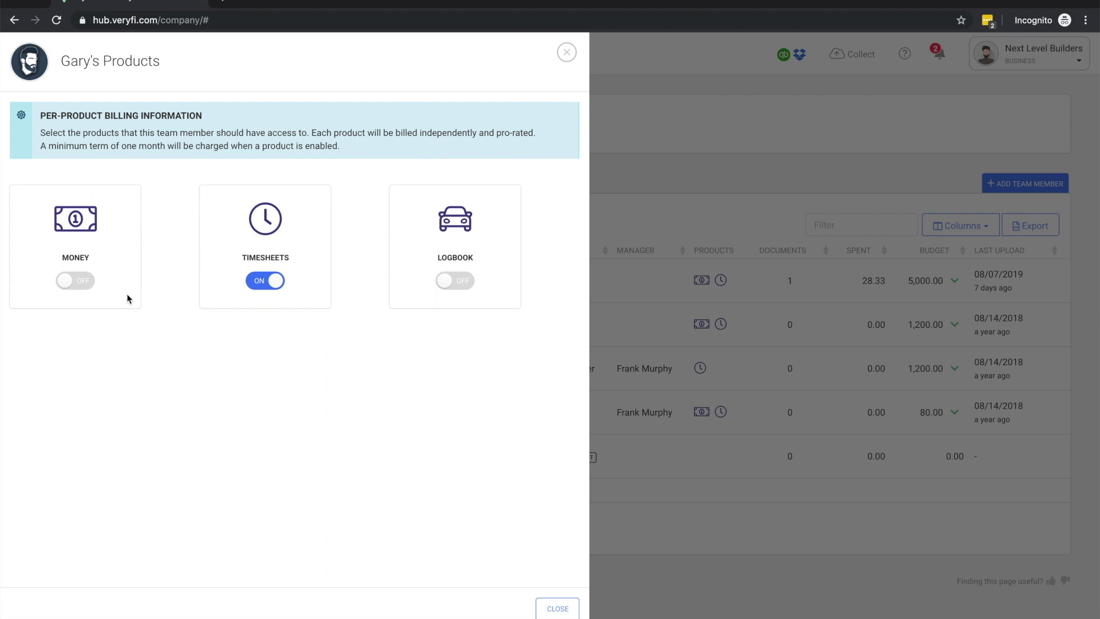
left_click(457, 281)
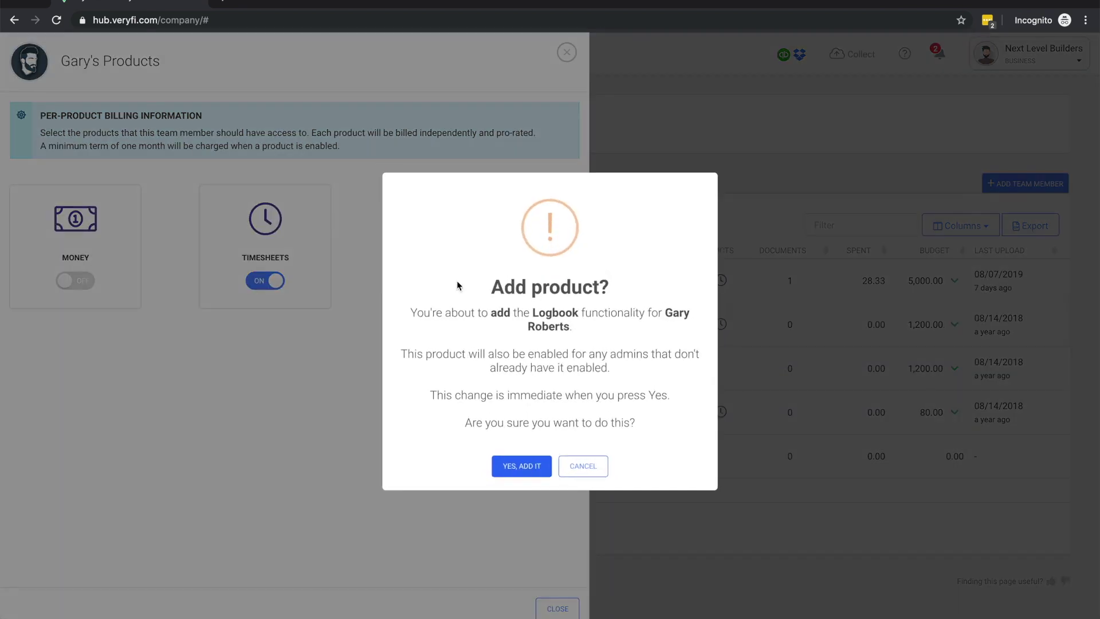
left_click(528, 464)
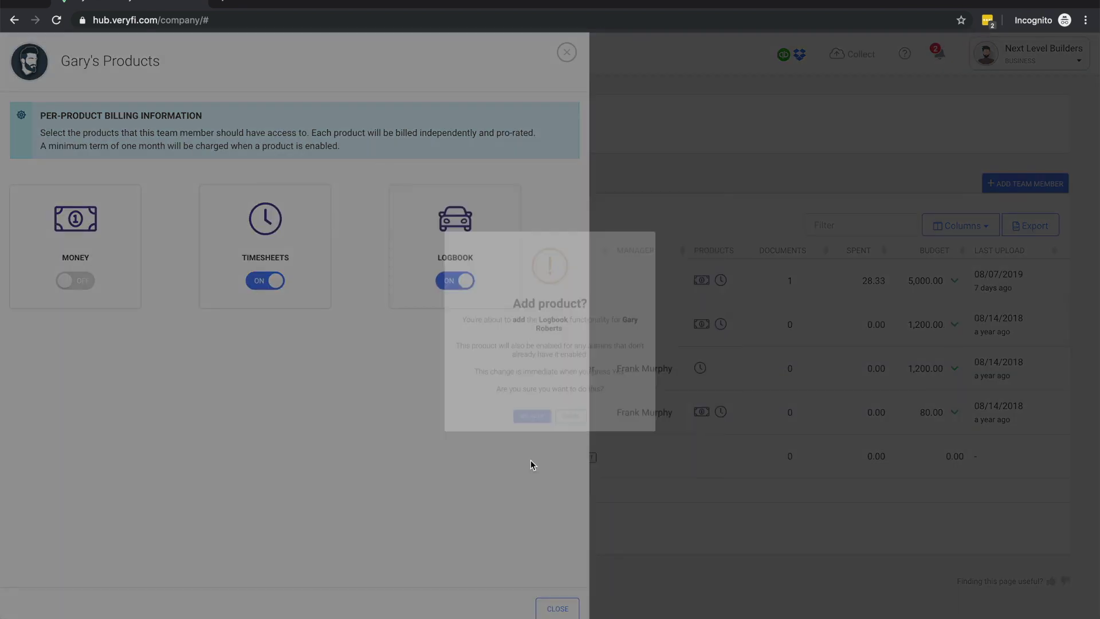
left_click(458, 280)
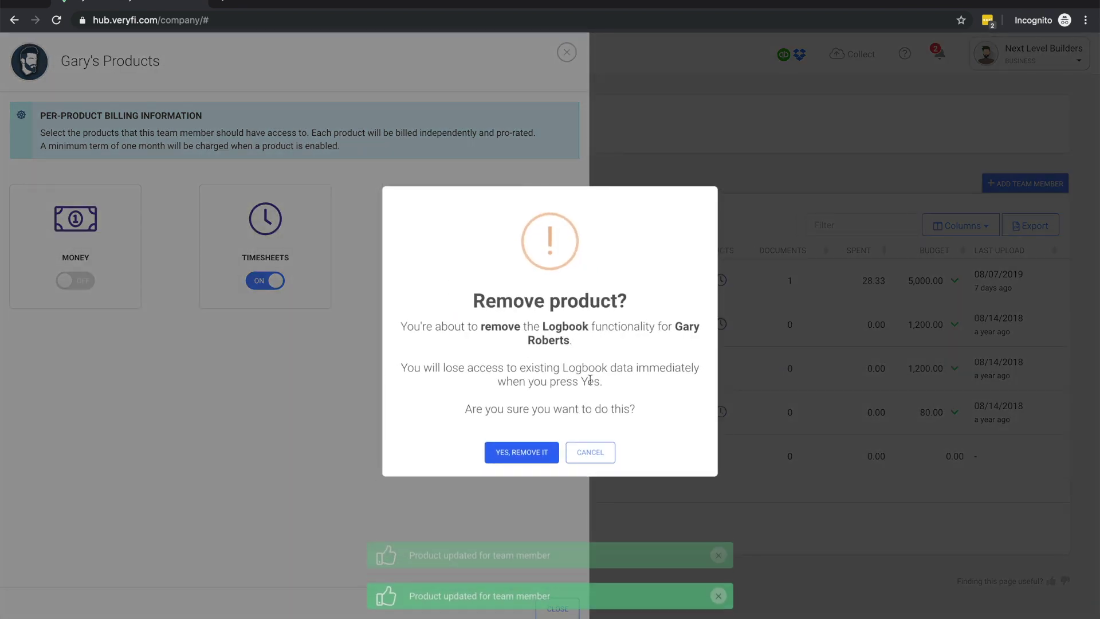
left_click(533, 454)
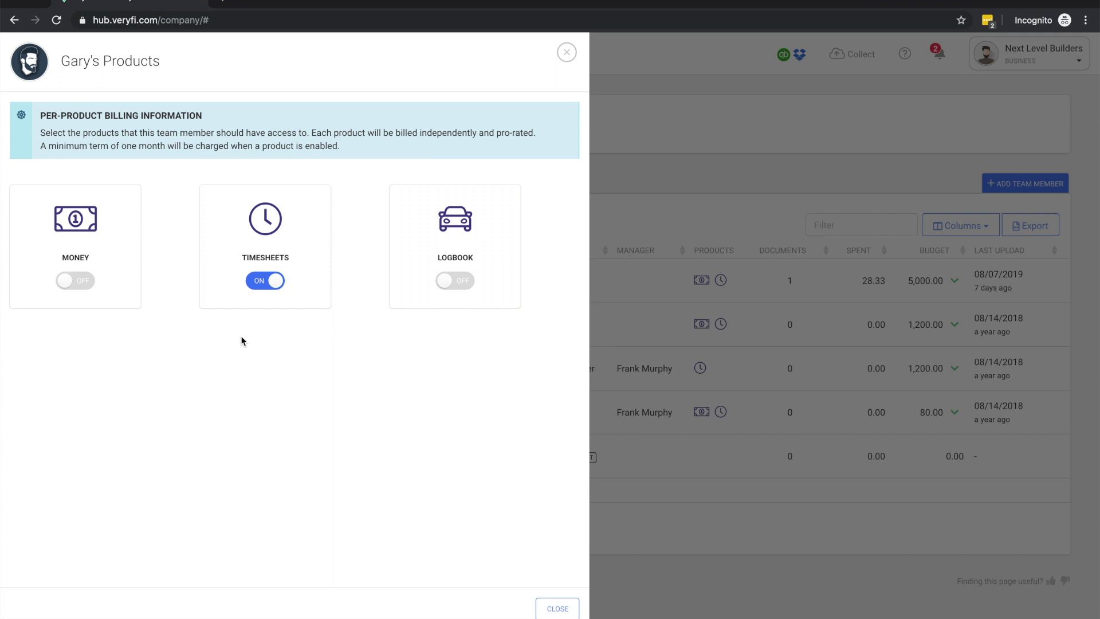
left_click(88, 281)
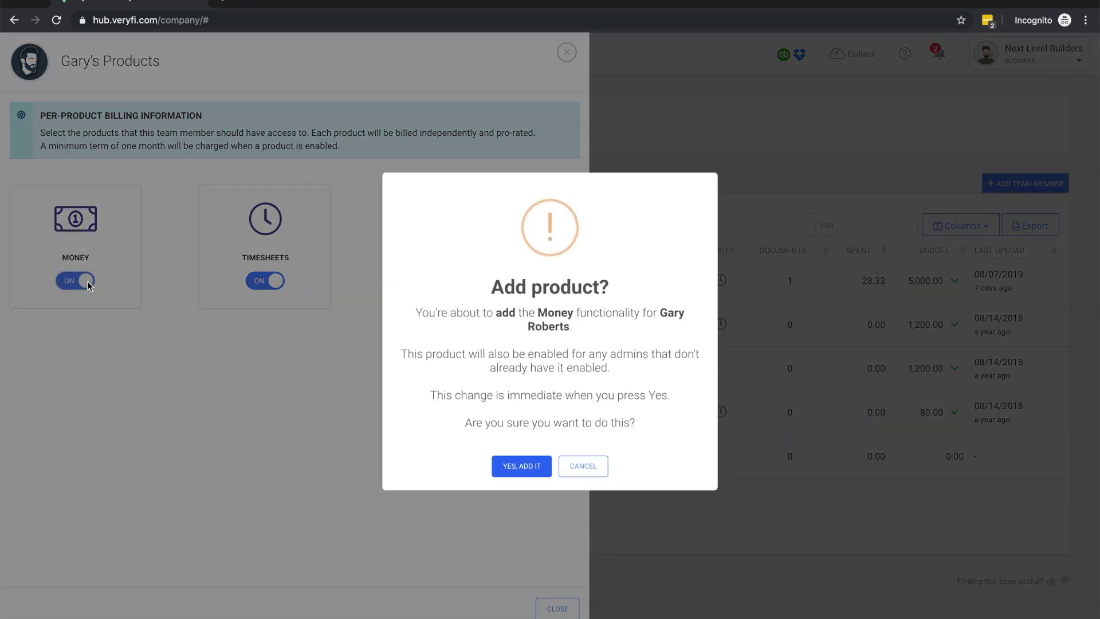
left_click(529, 466)
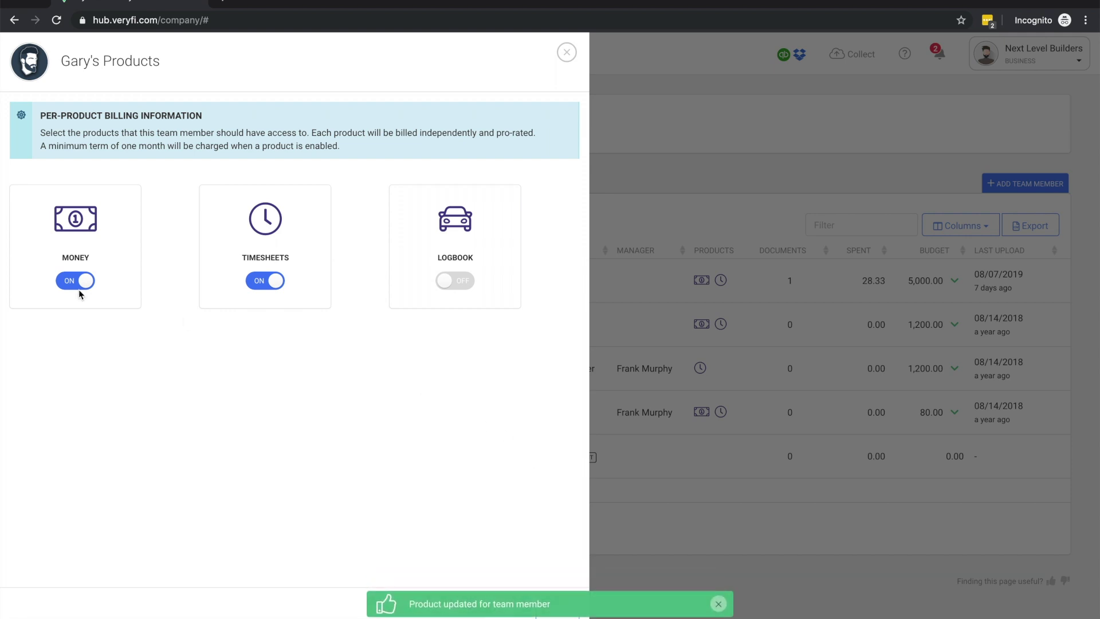
left_click(71, 282)
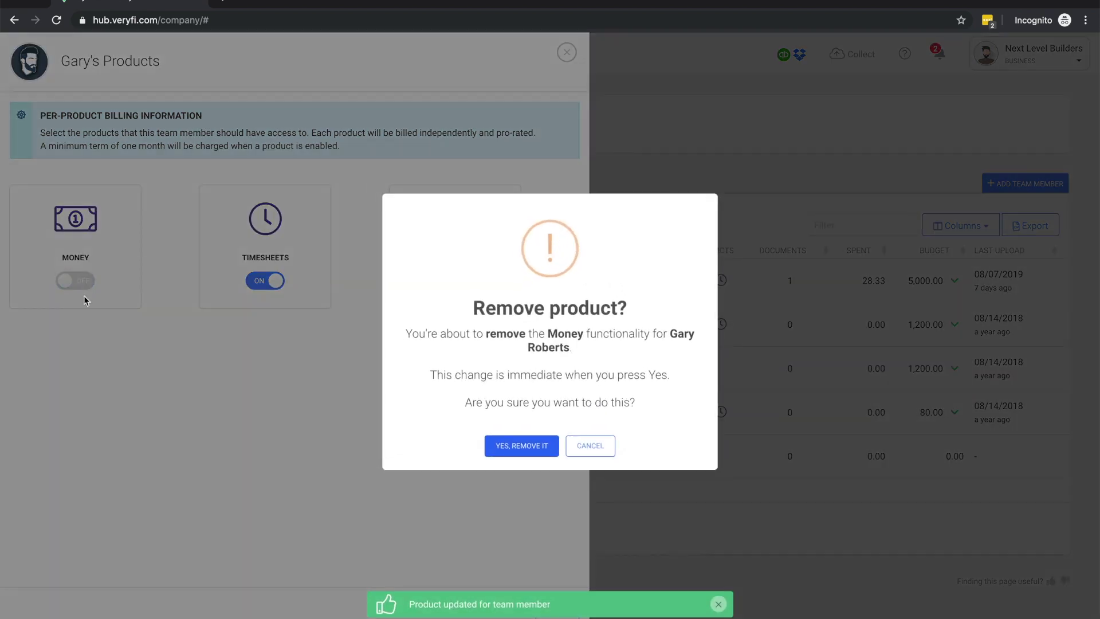
left_click(505, 447)
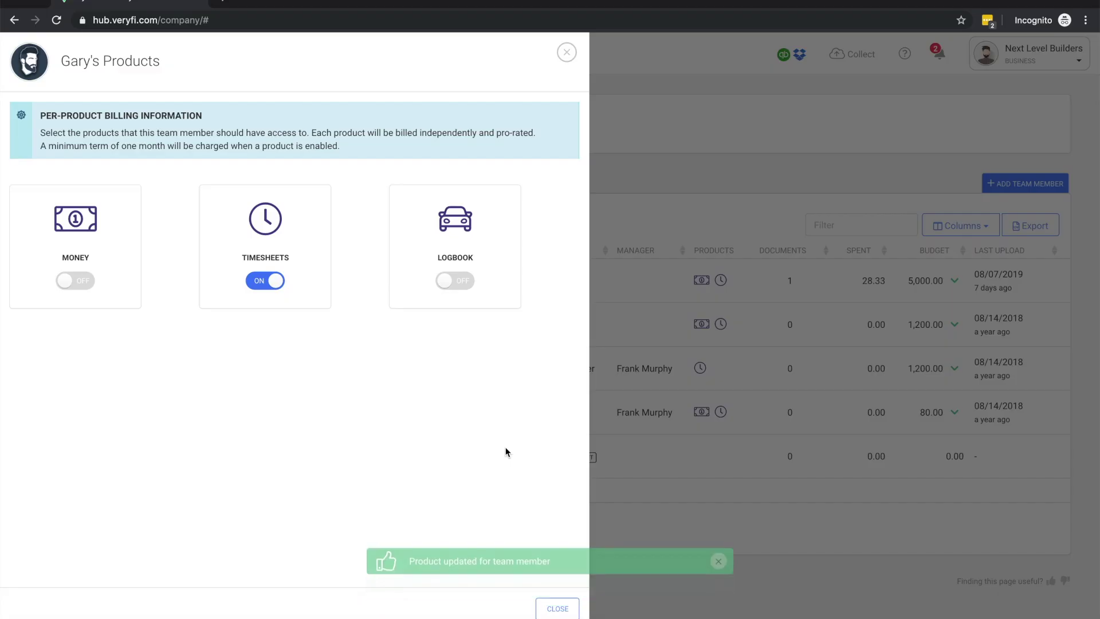
left_click(636, 462)
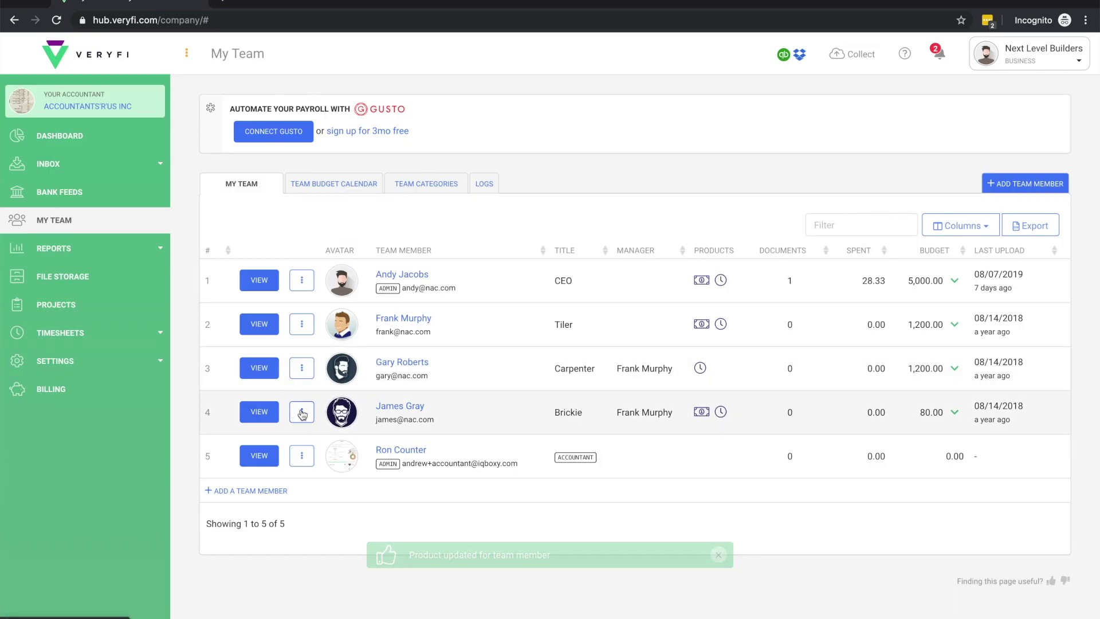
left_click(302, 412)
Deactivate the Brickie member with YES, DEACTIVATE, then reopen its ⋮ actions menu
left_click(351, 532)
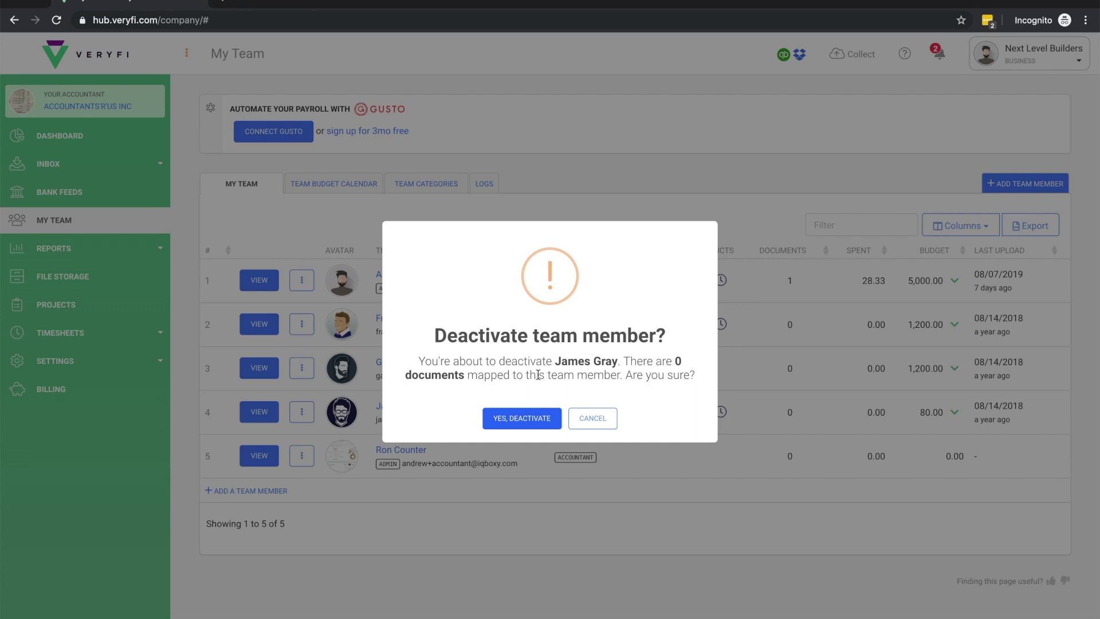
left_click(523, 419)
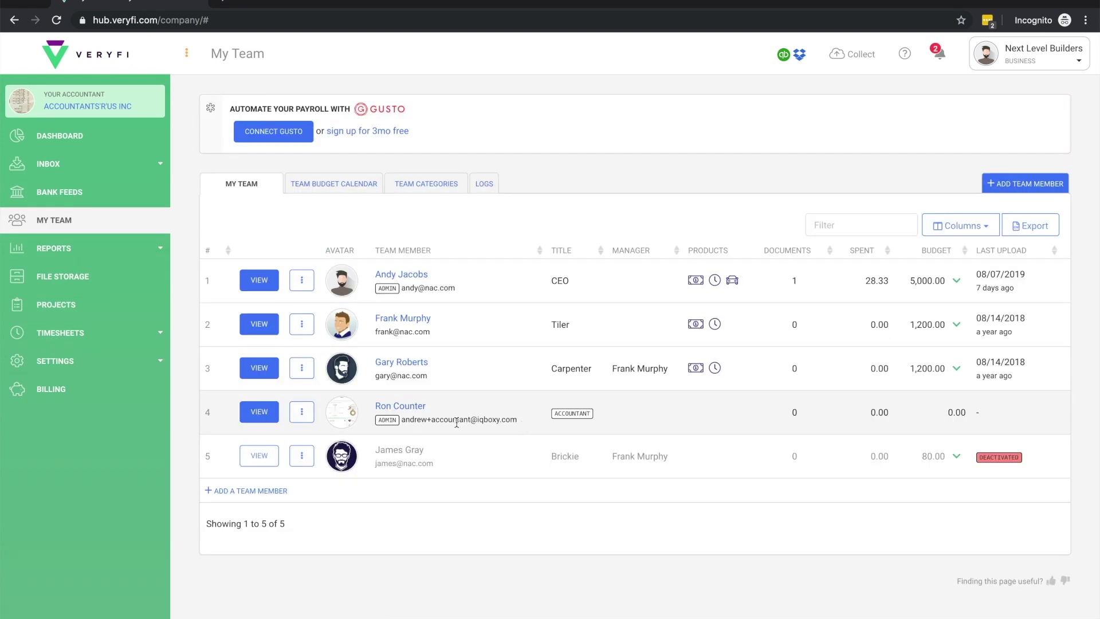
left_click(302, 459)
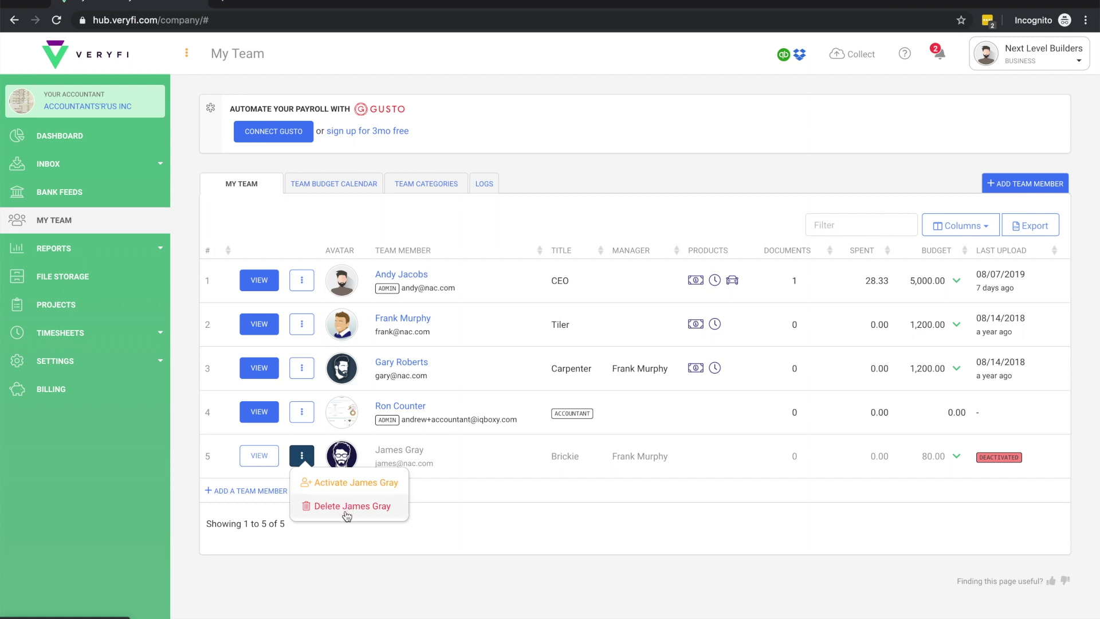
left_click(338, 508)
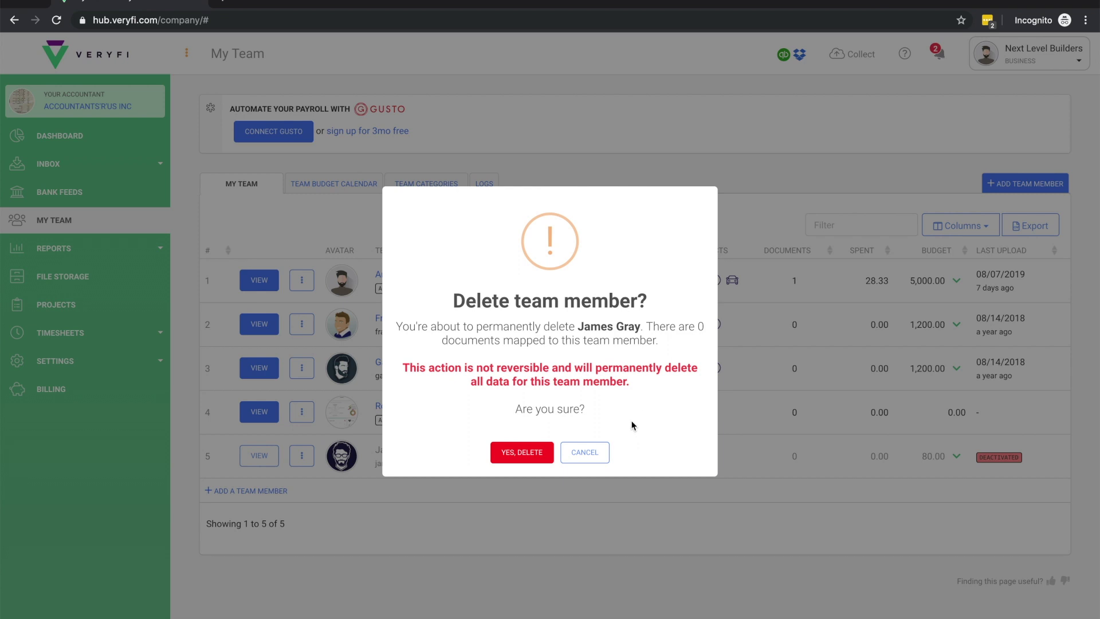
left_click(590, 452)
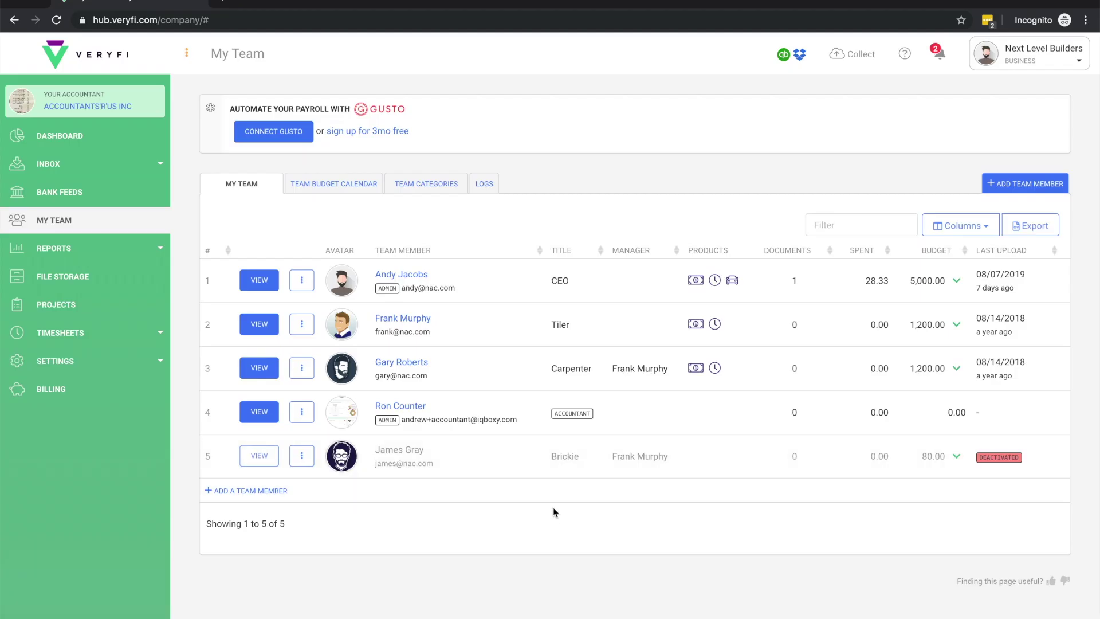